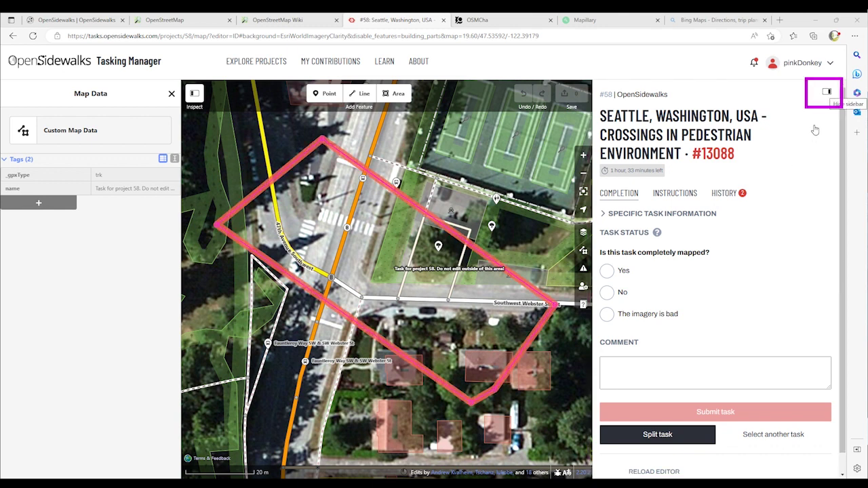
Step: Hide the task sidebar, pan west, check a grass area, then view the pink task-boundary track's tags
click(827, 91)
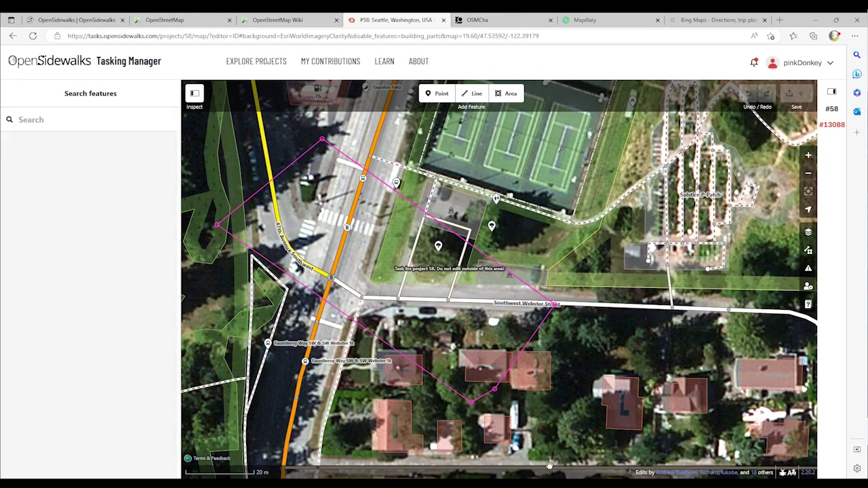
drag(292, 327, 383, 332)
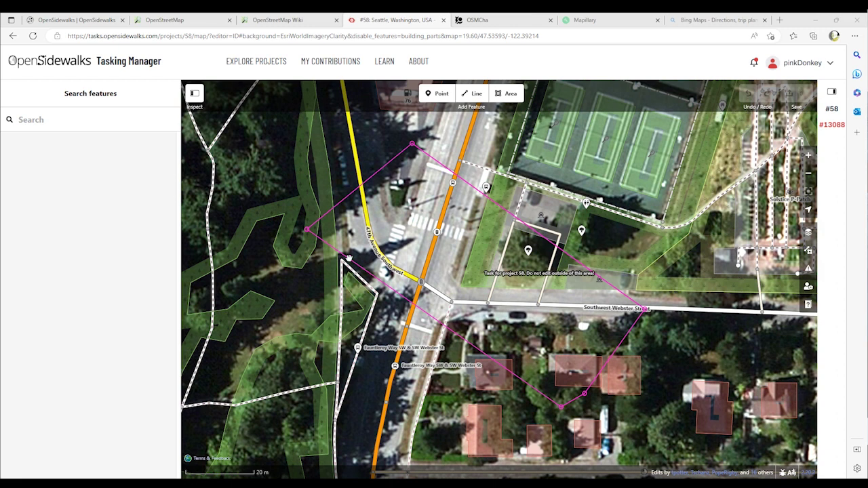
click(385, 297)
click(386, 301)
click(320, 401)
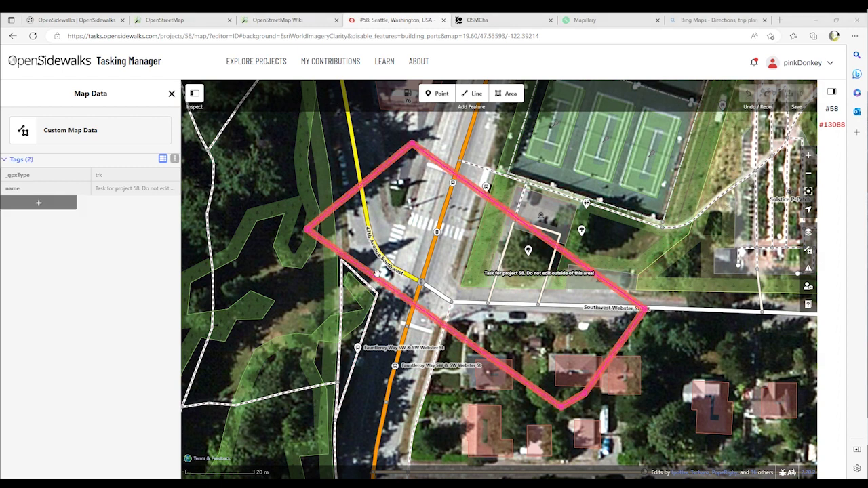
click(378, 219)
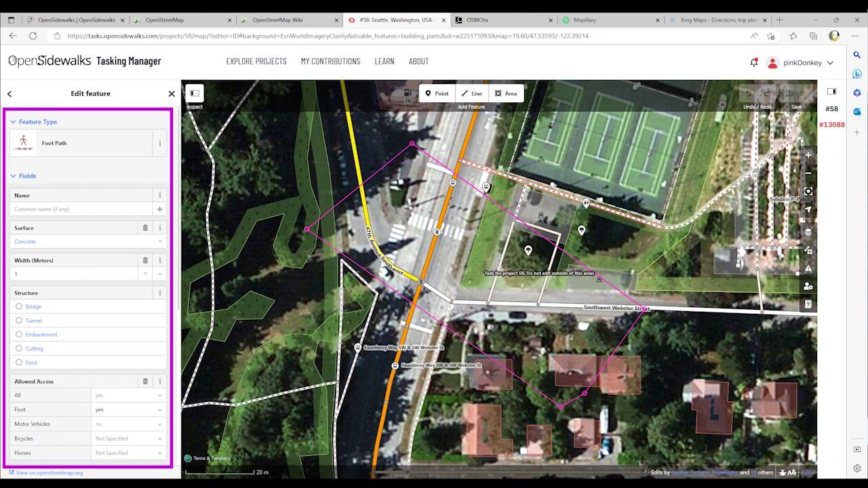
Step: Scroll through the selected foot path's tag list
scroll(88, 285, down, 4)
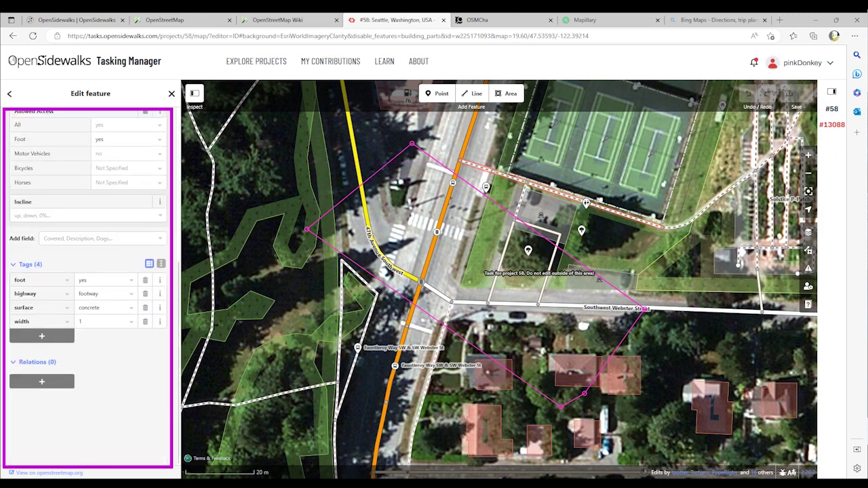
scroll(88, 285, up, 2)
scroll(88, 285, up, 3)
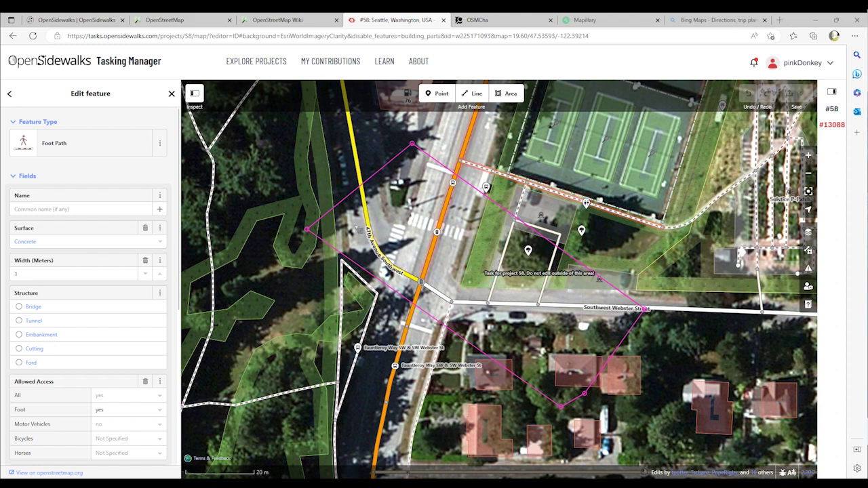
Step: Step through Fauntleroy Way Southwest, 47th Avenue Southwest and Southwest Webster Street, then deselect
key(backslash)
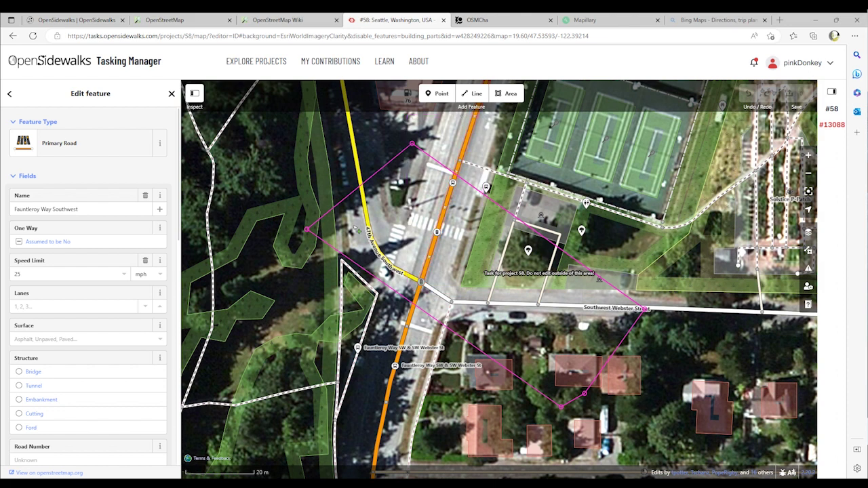
key(backslash)
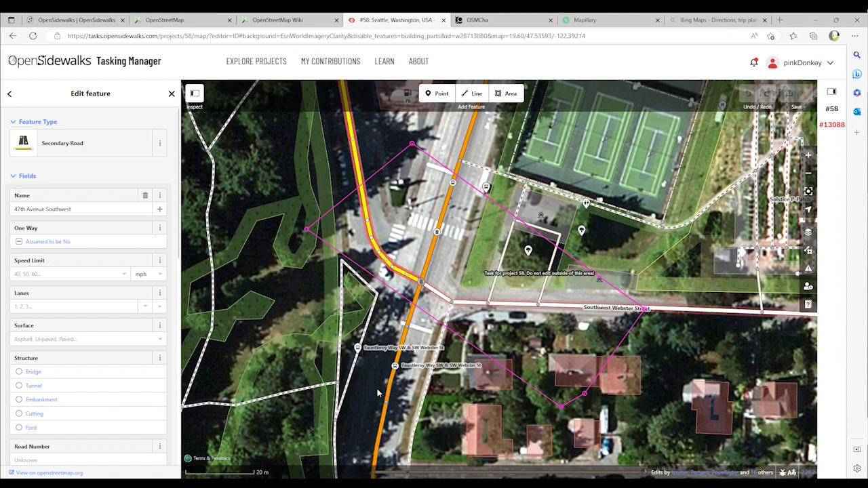
key(backslash)
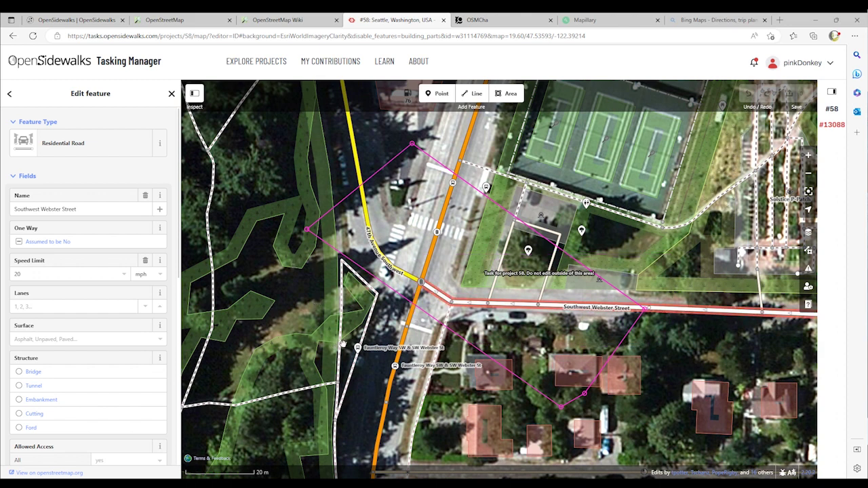
click(349, 300)
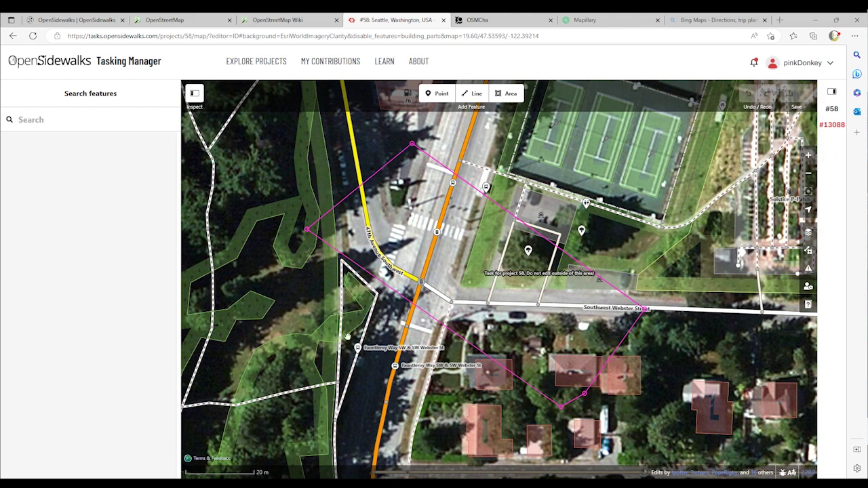
click(342, 390)
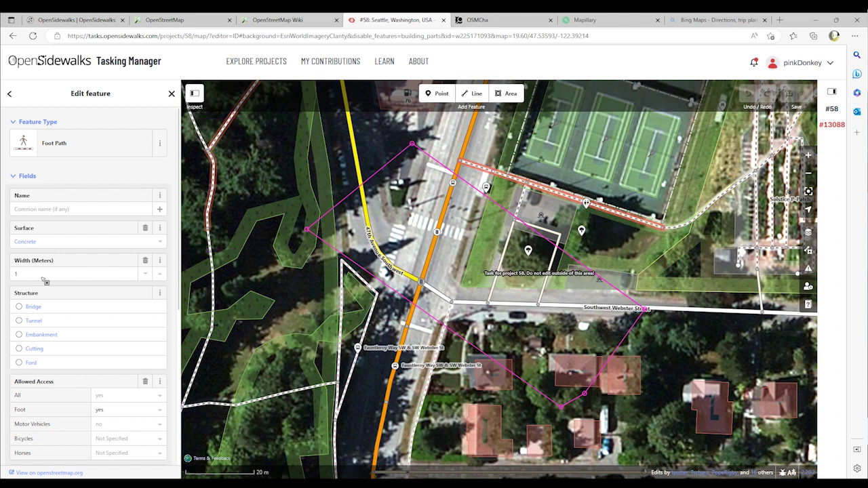
Step: Collapse the sidewalk's feature inspector so the task map fills the window
key(grave)
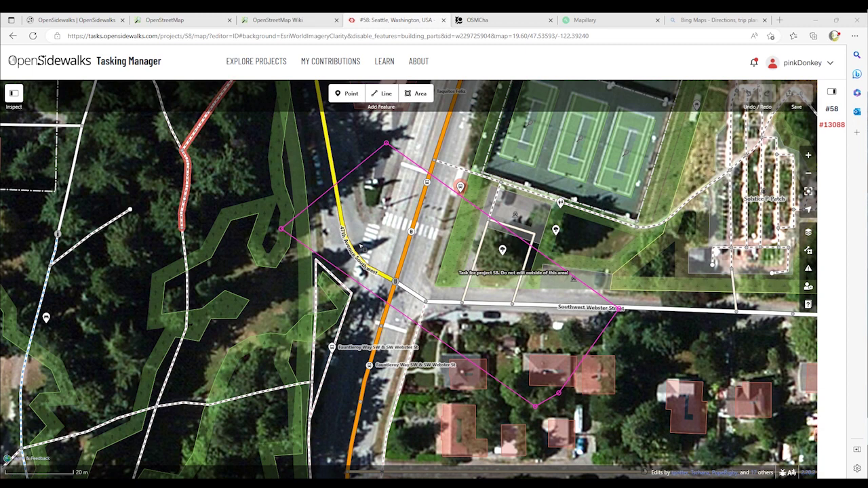
click(461, 188)
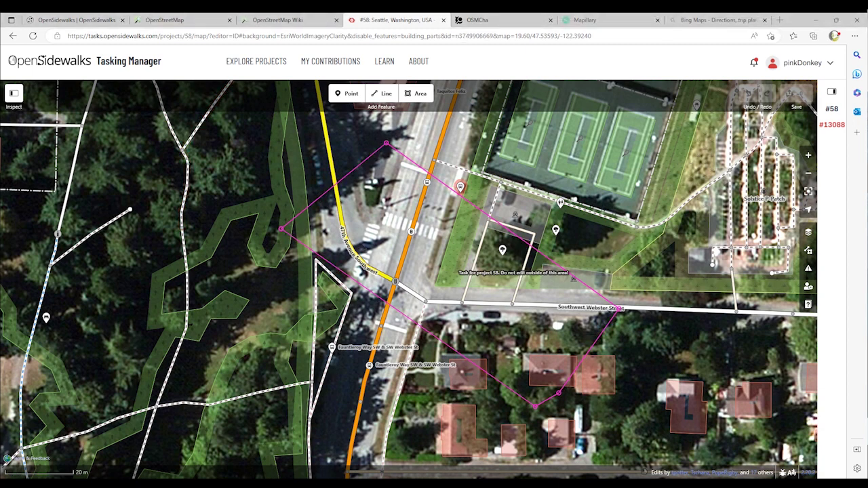
Step: Inspect the bus stop, the tree pin and the driveway near the tennis courts
click(13, 94)
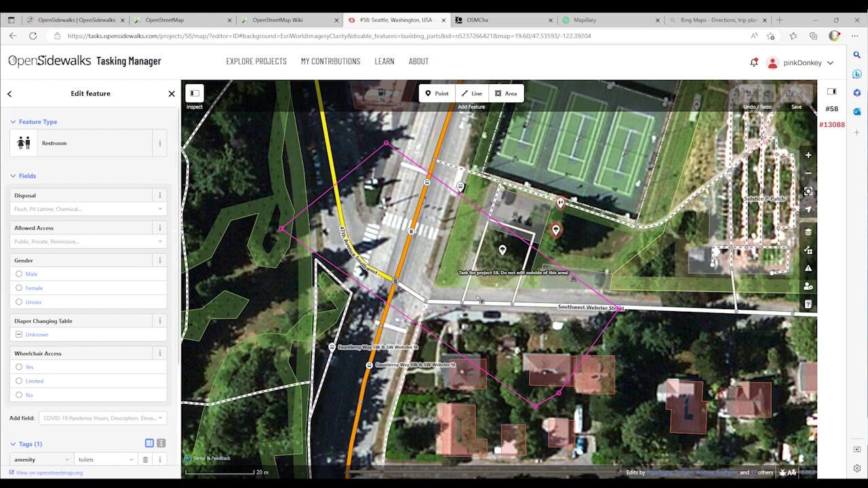
click(556, 229)
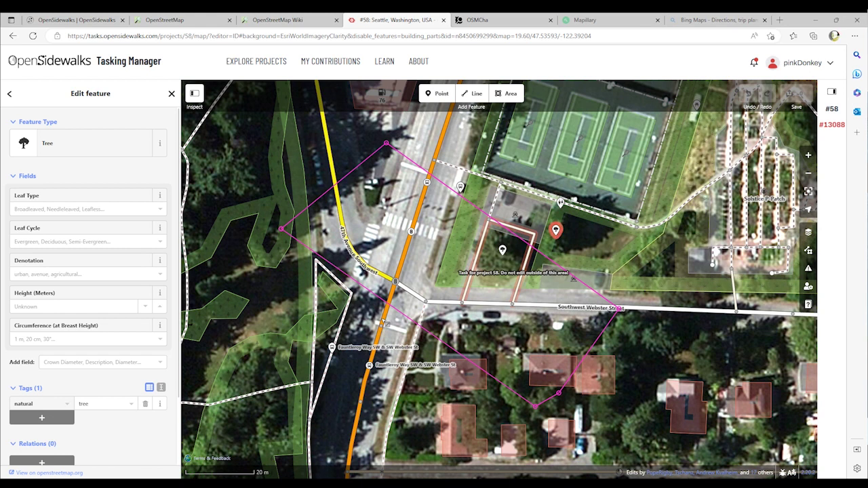
click(451, 302)
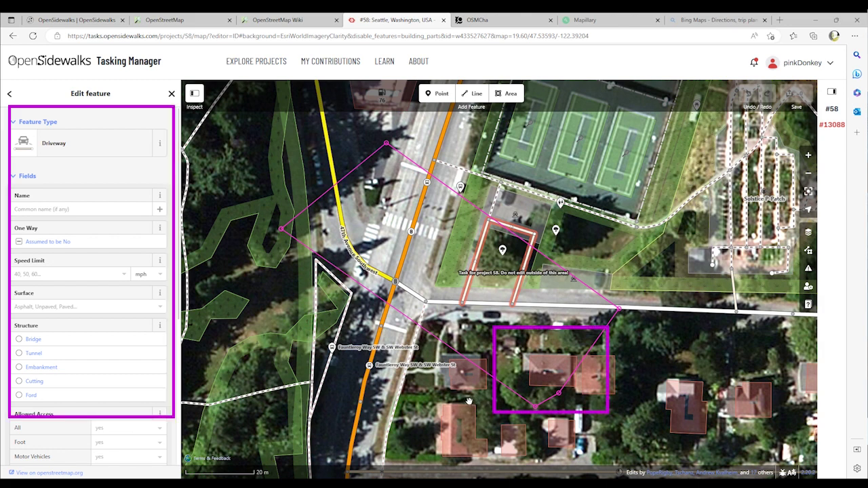
Step: Inspect a house, the Southwest Webster Street parking lot, then the task boundary's tags
click(551, 372)
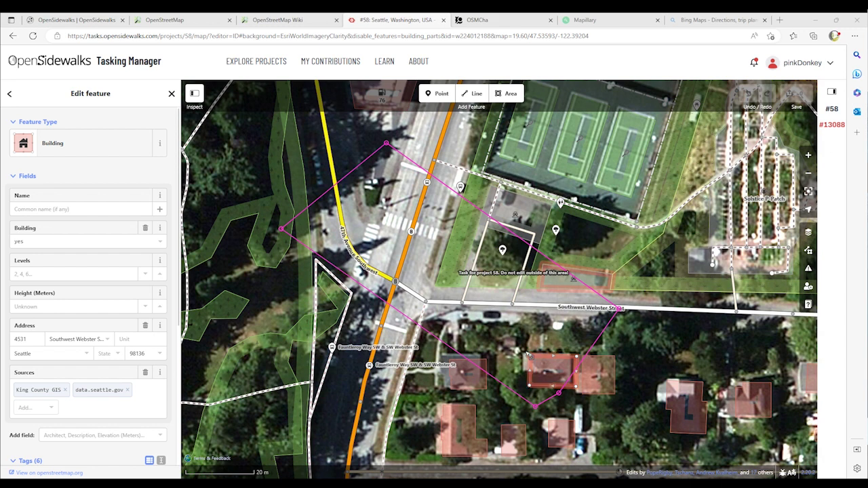
click(543, 266)
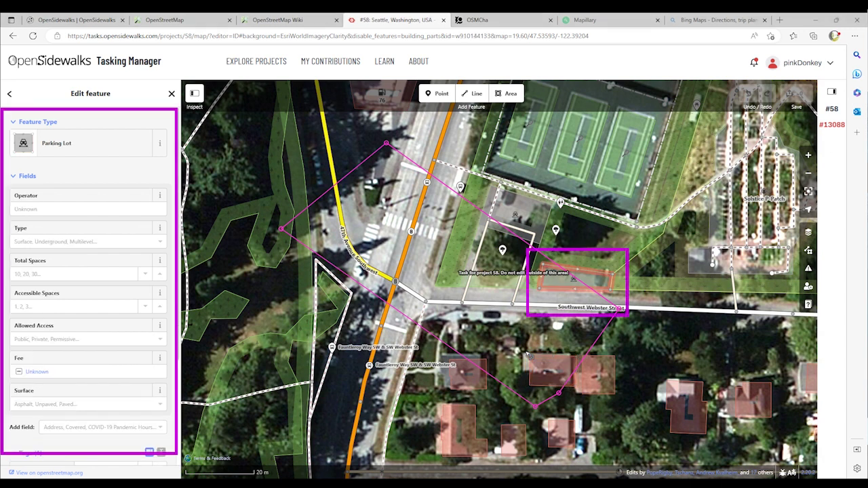
click(341, 234)
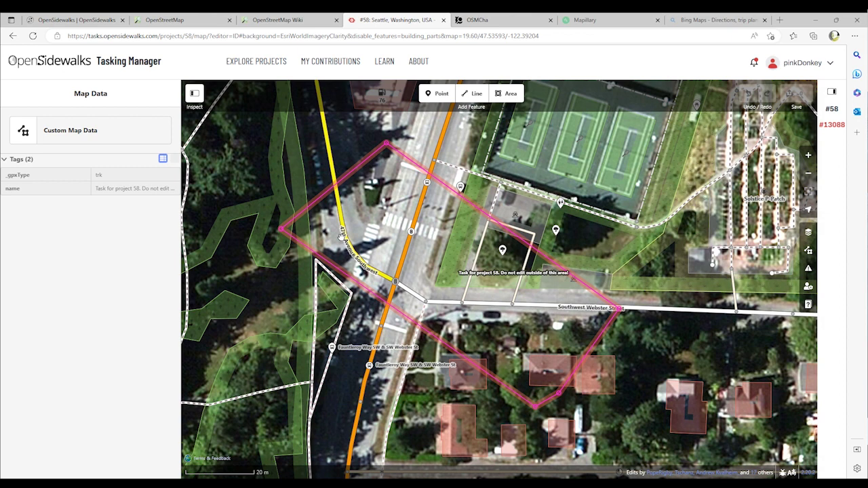
Step: Deselect the task boundary with Escape, returning the sidebar to Search features
key(Escape)
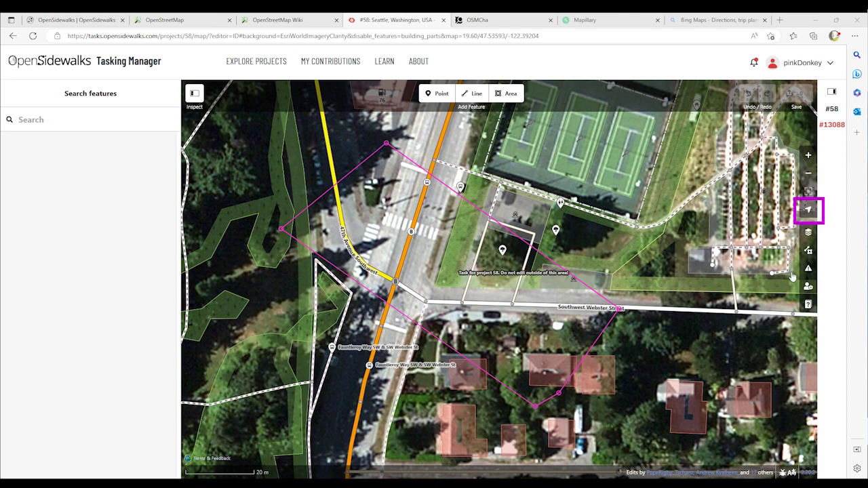
key(b)
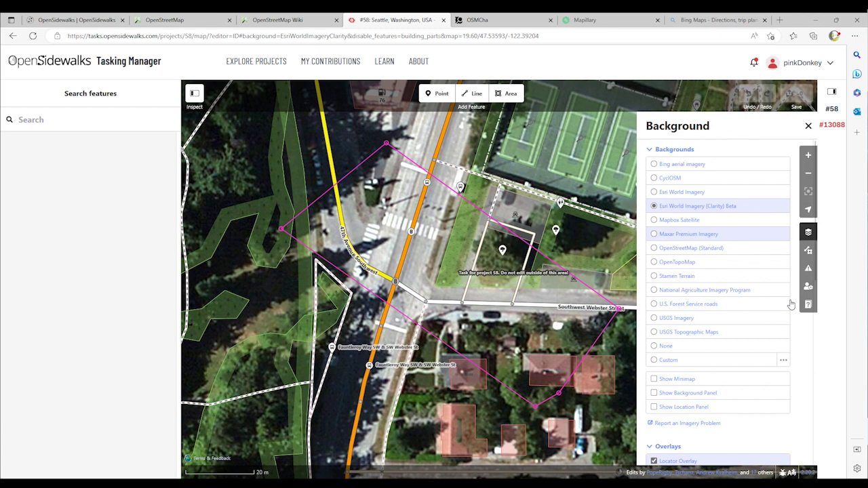
click(682, 164)
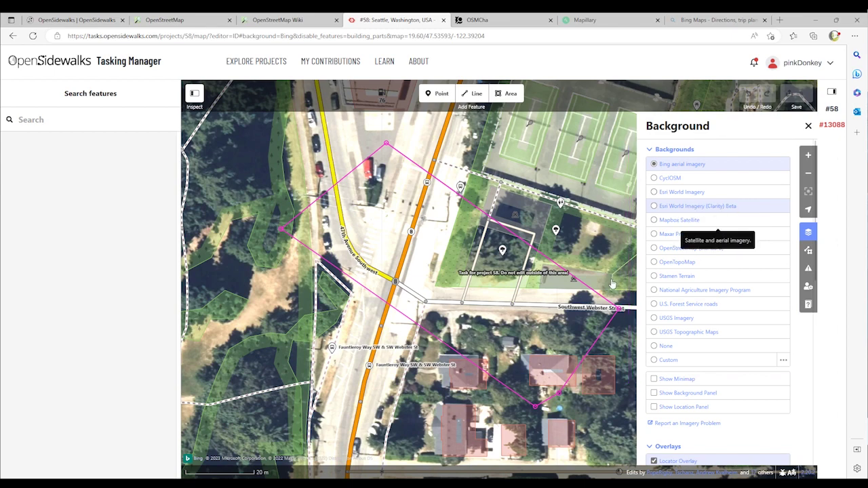
key(ctrl+b)
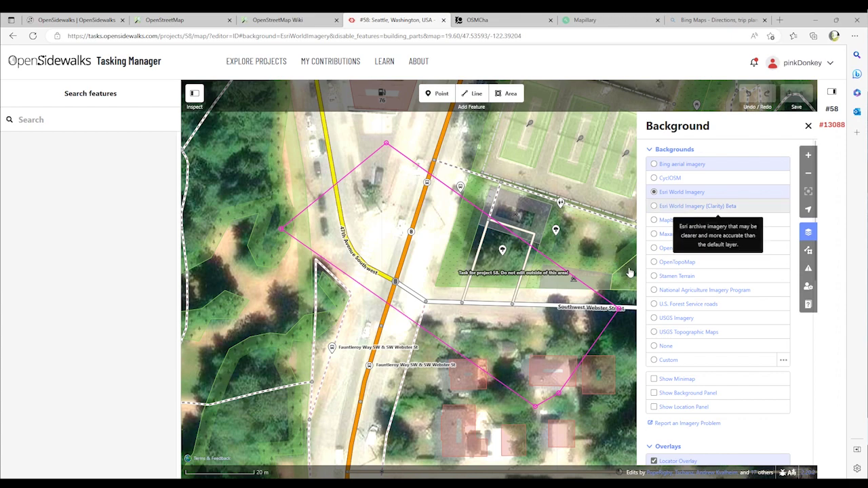
click(692, 205)
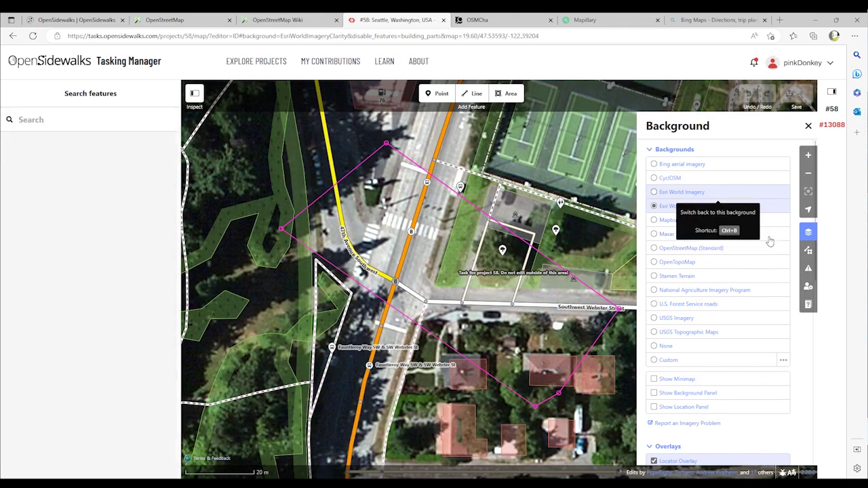
click(806, 232)
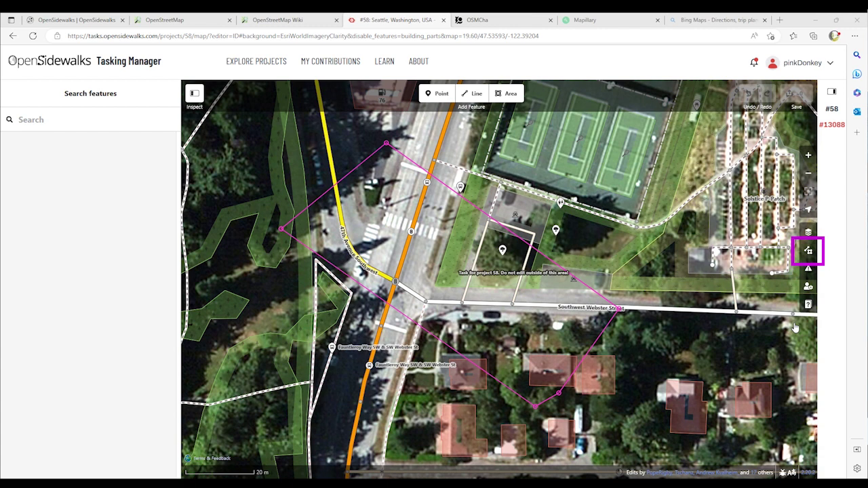
Step: Enable Bing Streetside, Mapillary and Mapillary traffic-sign overlays, then show the Issues pane
key(f)
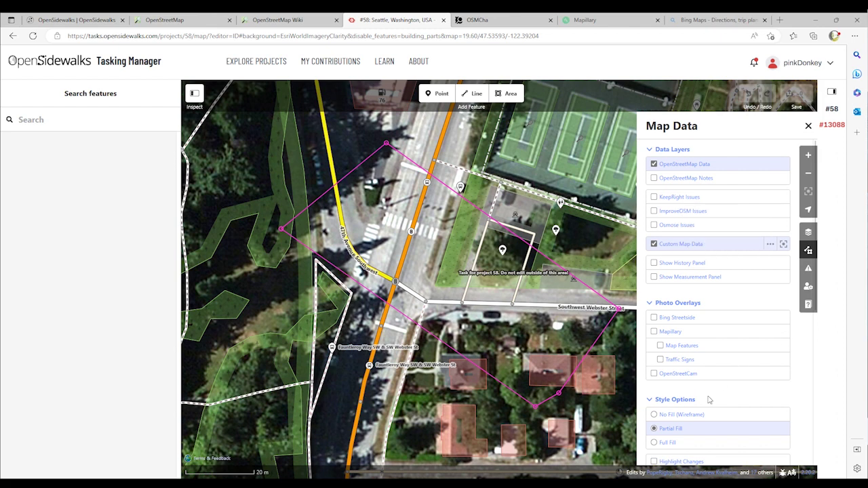
key(space)
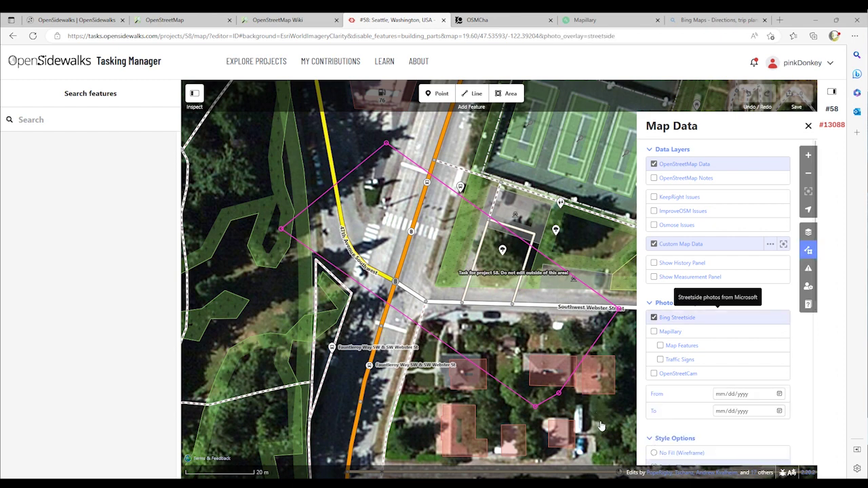
key(Tab)
key(space)
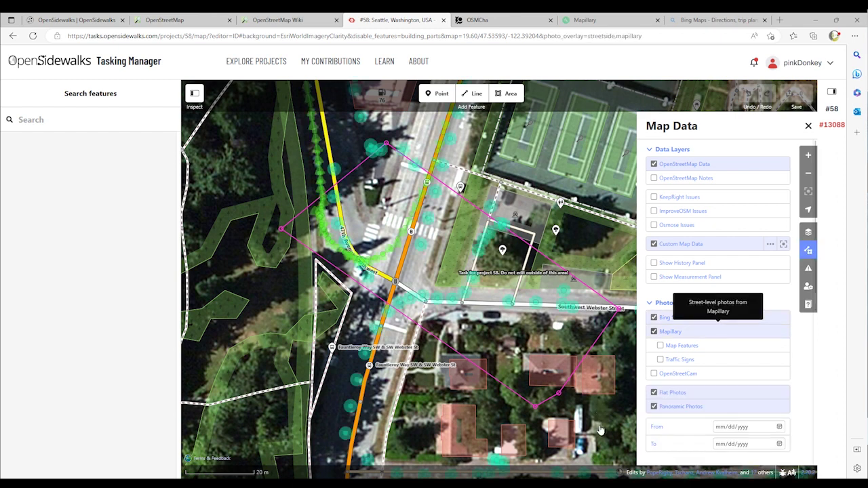
key(Tab)
key(Tab)
key(space)
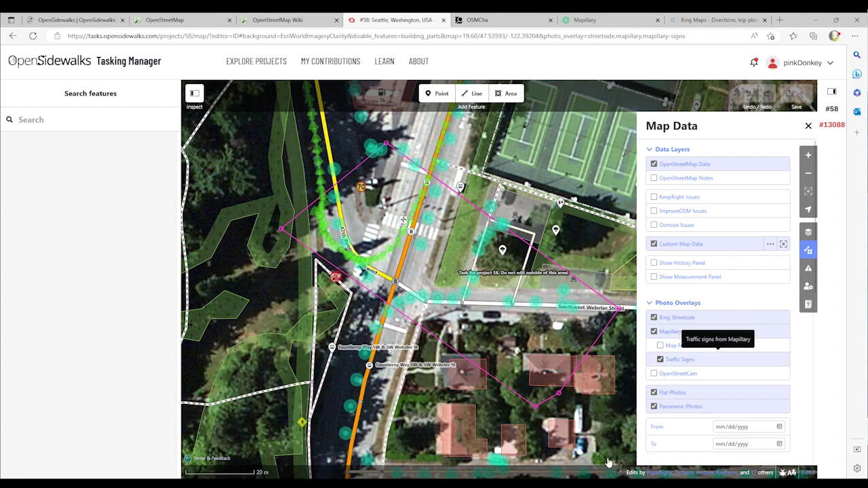
key(i)
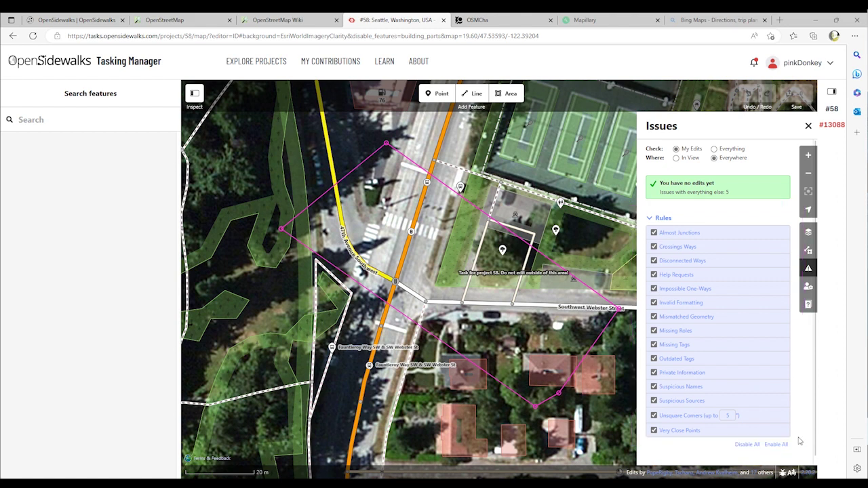
Step: Close the Issues pane, then briefly open and close the iD Help guide
key(i)
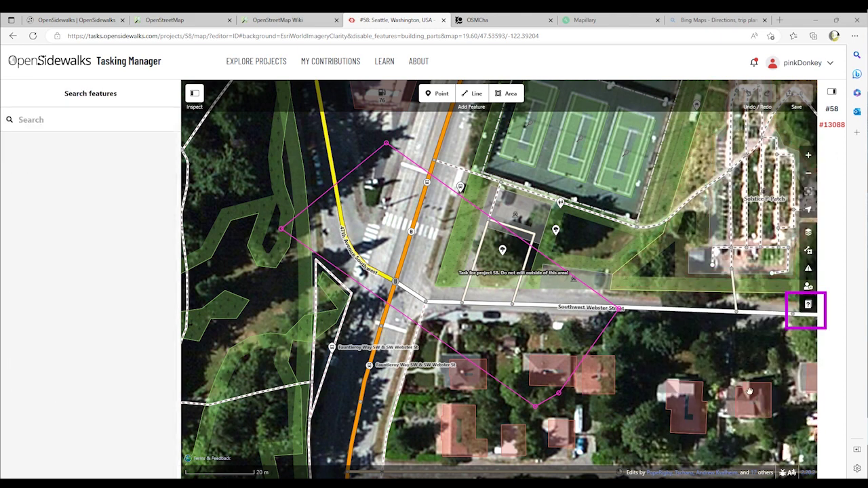
key(h)
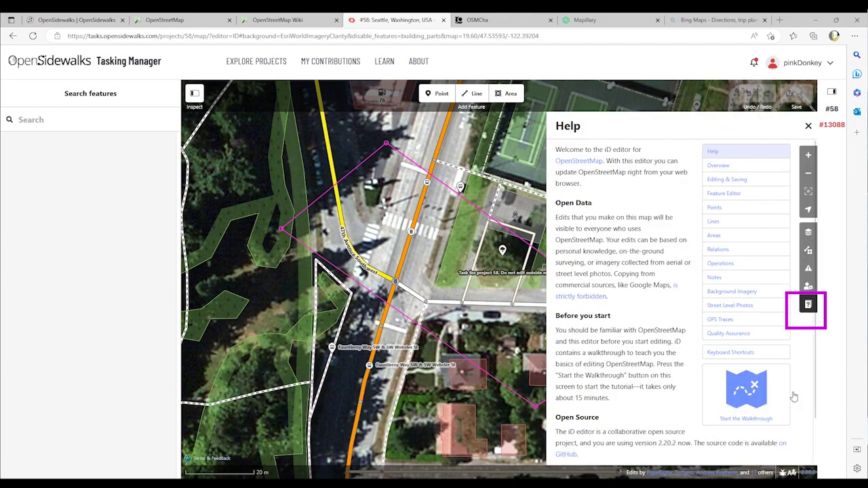
key(h)
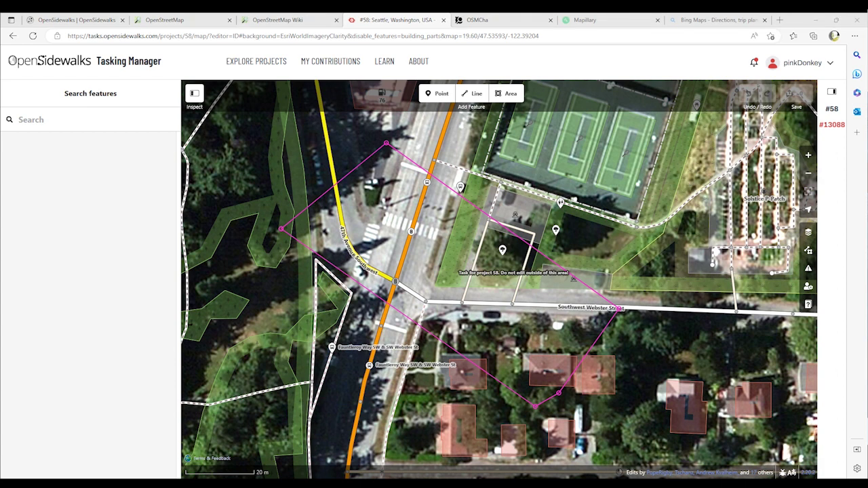